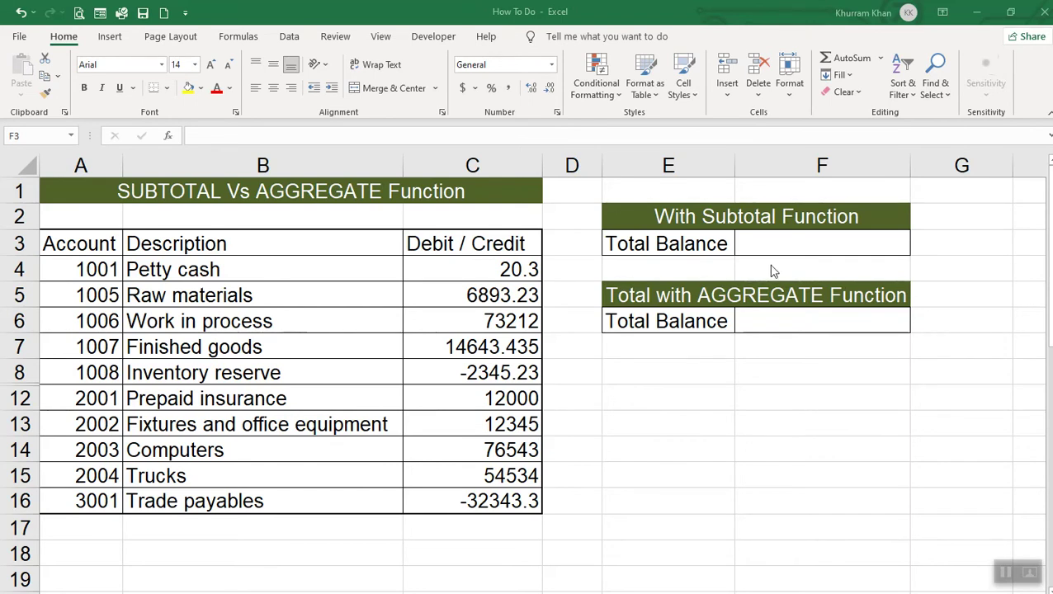
- Enter =SUBTOTAL( in the Total Balance cell F3 and scroll through its function_num options
{"action": "double_click", "coordinate": [792, 241]}
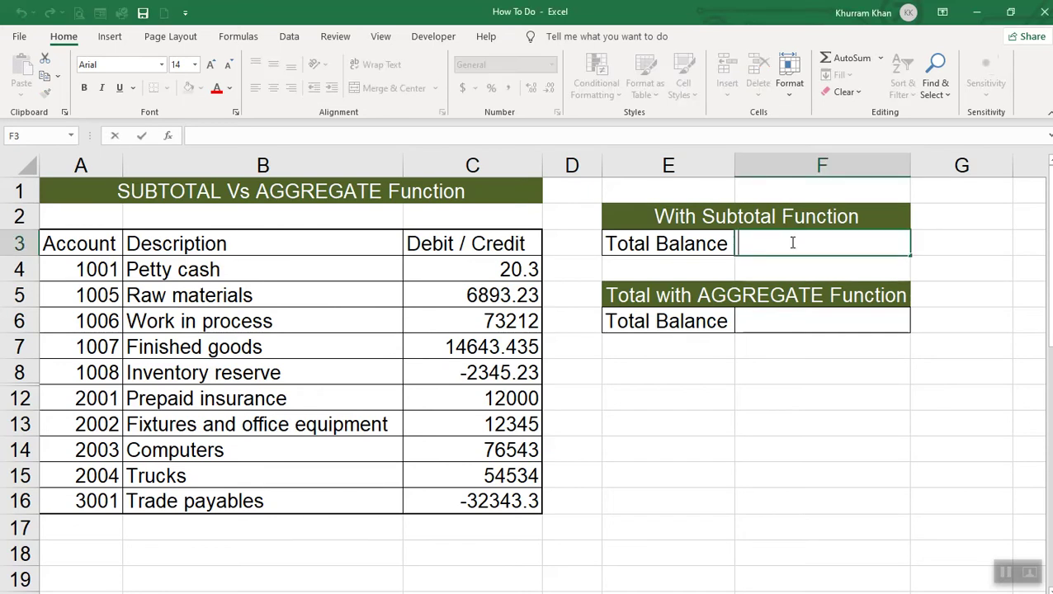
{"action": "type", "text": "="}
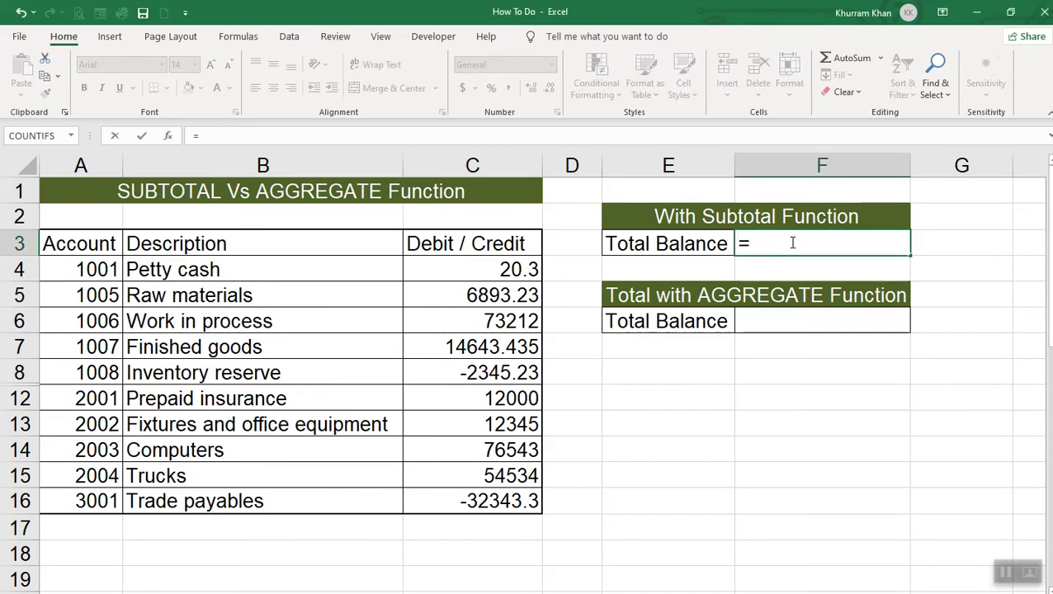
{"action": "type", "text": "SUB"}
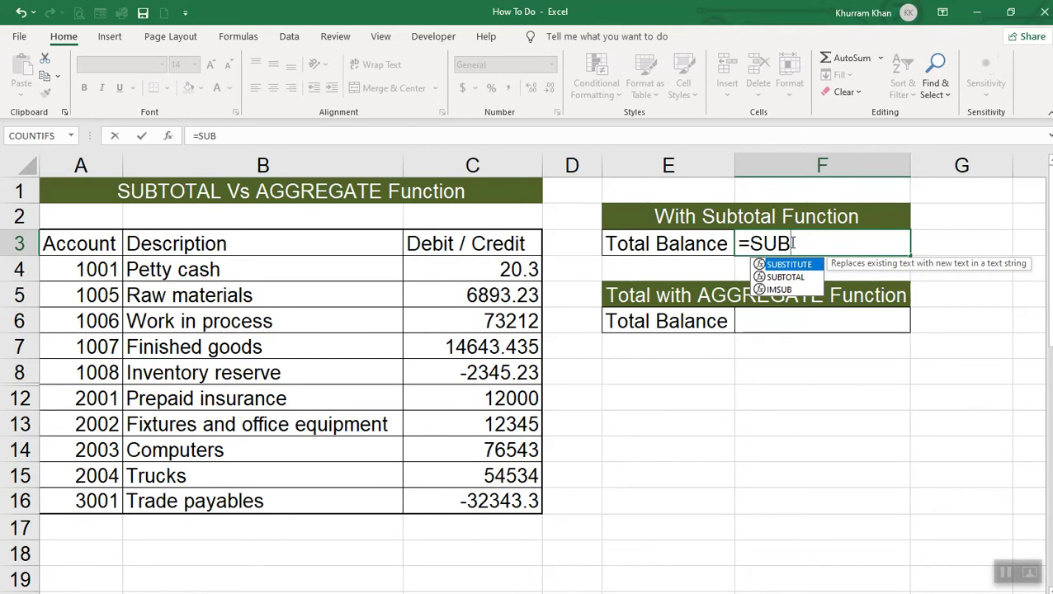
{"action": "key", "text": "Down"}
{"action": "key", "text": "Tab"}
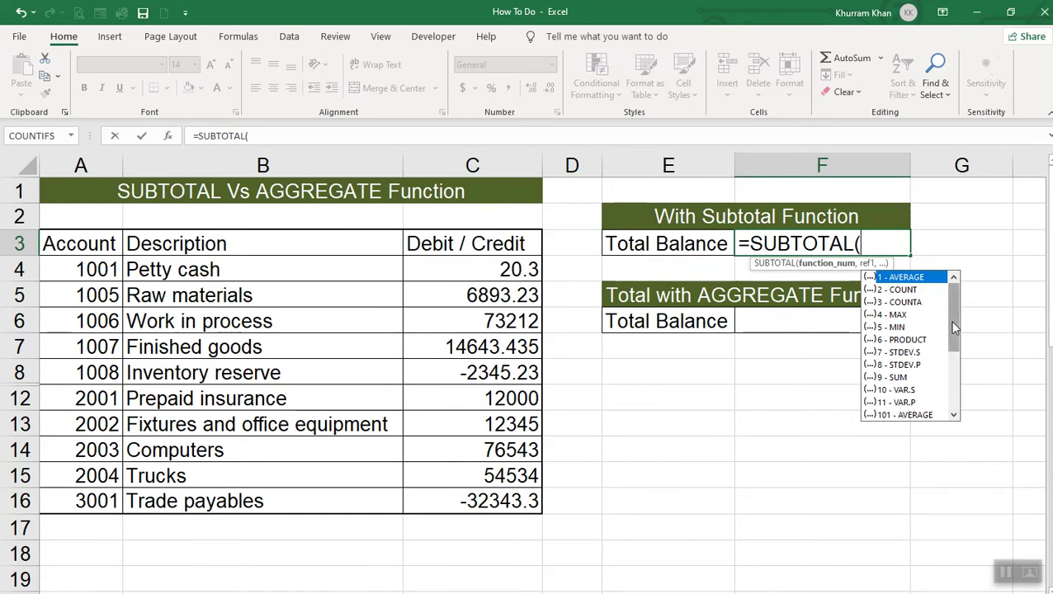
{"action": "left_click_drag", "start_coordinate": [954, 329], "coordinate": [955, 371]}
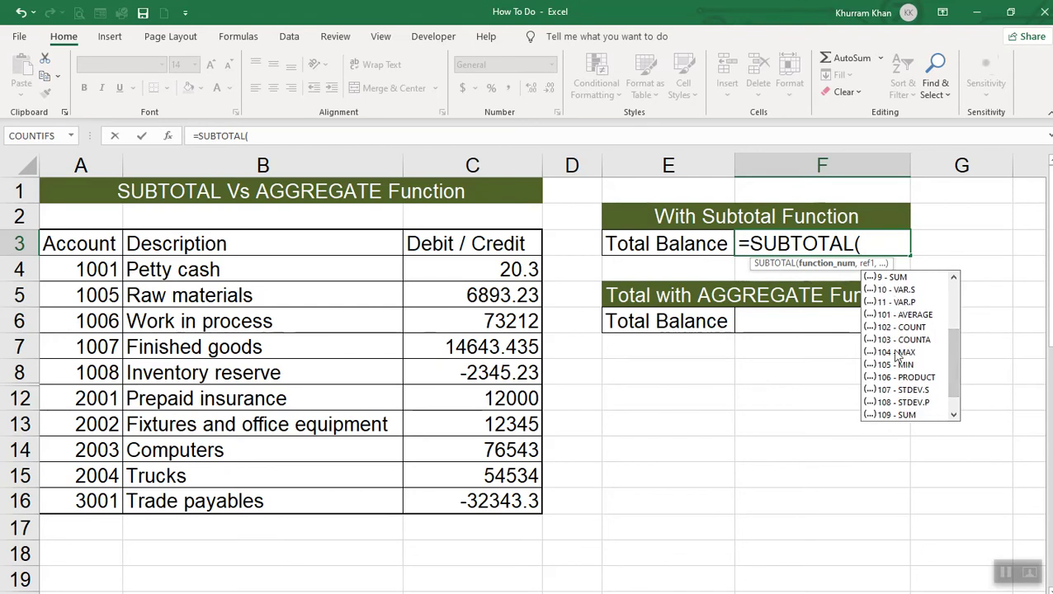
{"action": "left_click_drag", "start_coordinate": [955, 389], "coordinate": [955, 405]}
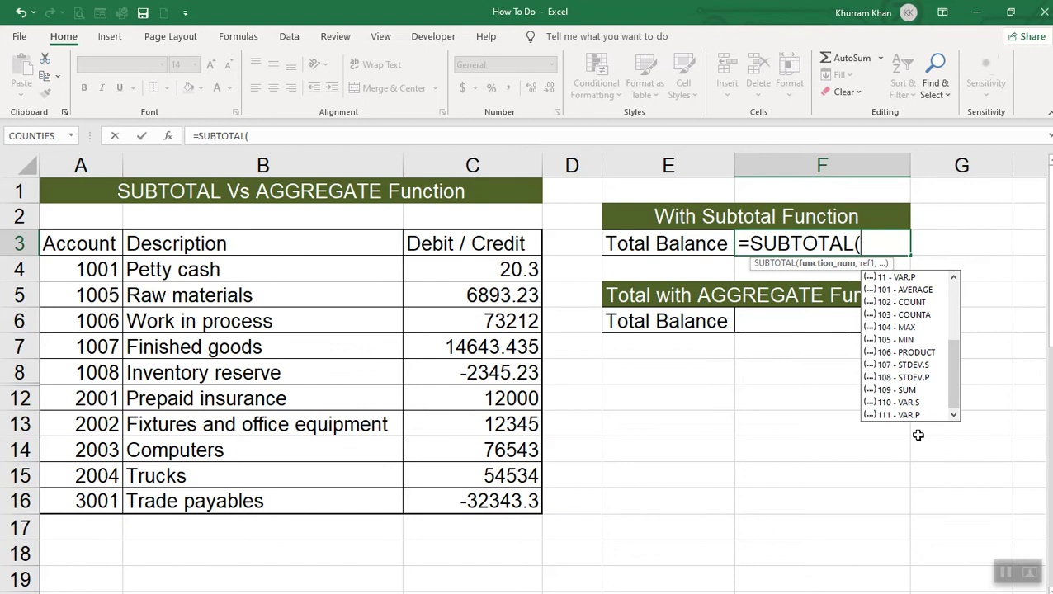
- Finish F3 as =SUBTOTAL(109,C4:C16), giving 215502.435, then select rows 8–12
{"action": "double_click", "coordinate": [875, 390]}
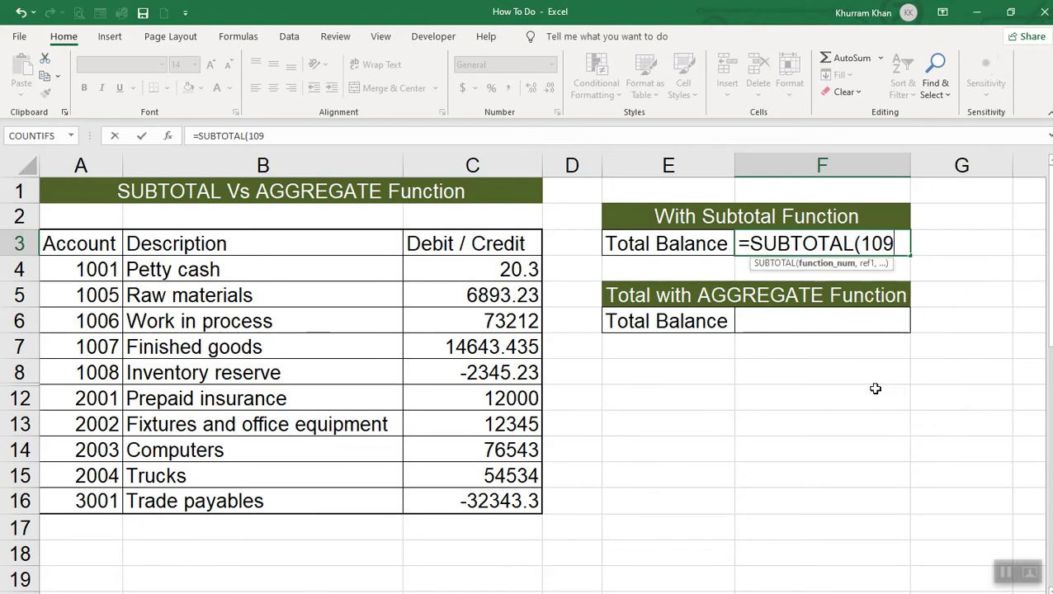
{"action": "type", "text": ","}
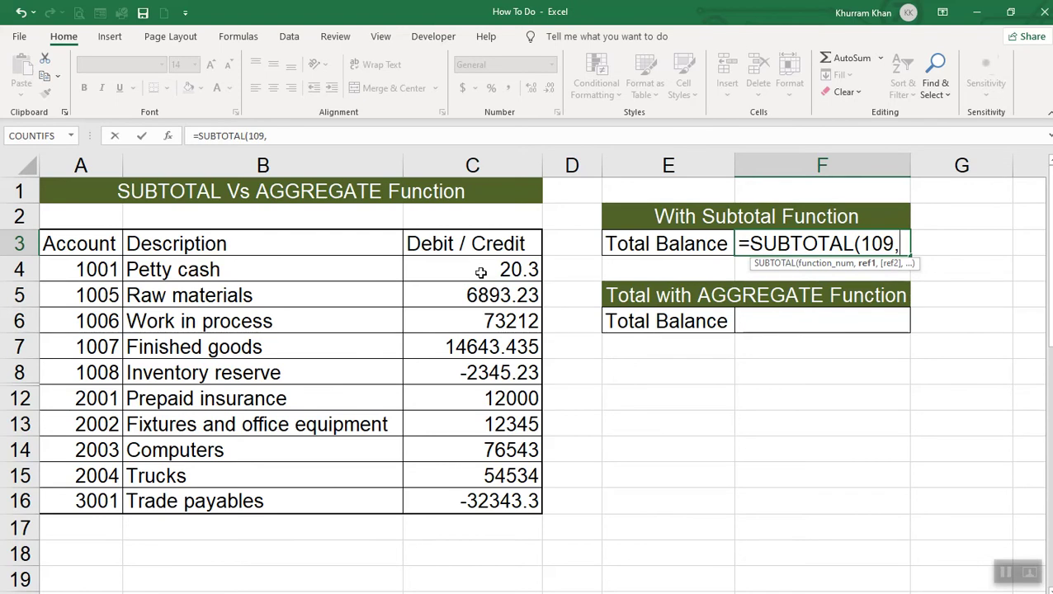
{"action": "left_click_drag", "start_coordinate": [480, 272], "coordinate": [488, 493]}
{"action": "key", "text": "Return"}
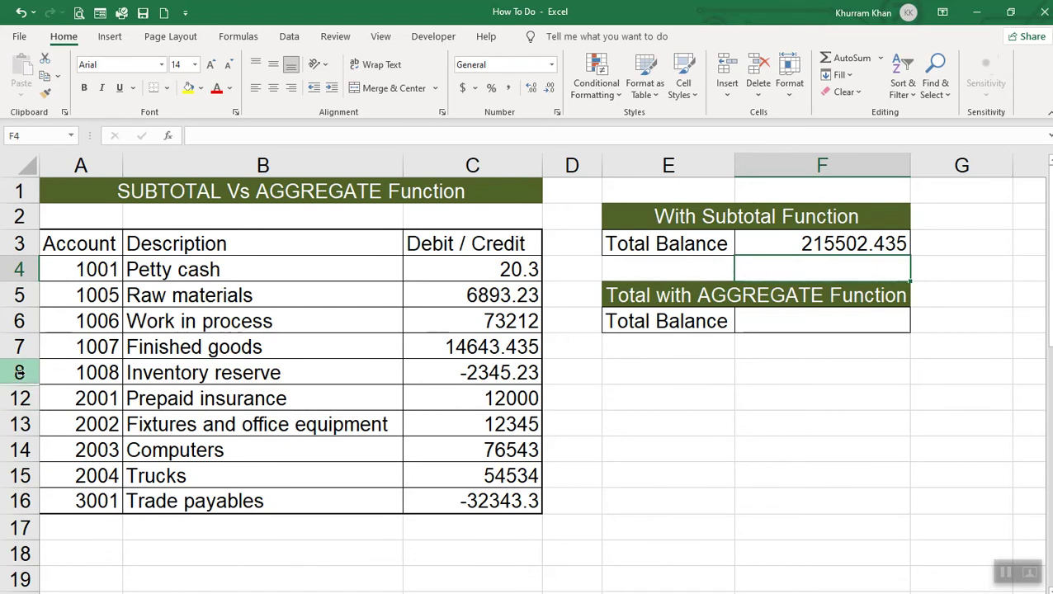
{"action": "left_click_drag", "start_coordinate": [19, 372], "coordinate": [19, 398]}
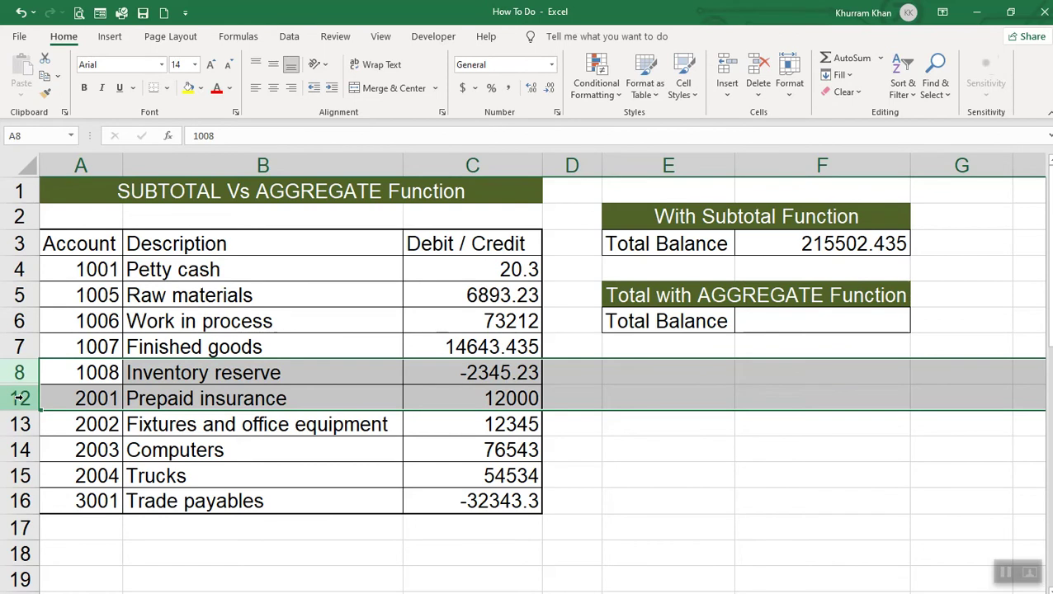
- Unhide the Other receivables rows 9–11 and select the Debit / Credit values C8:C11
{"action": "right_click", "coordinate": [19, 398]}
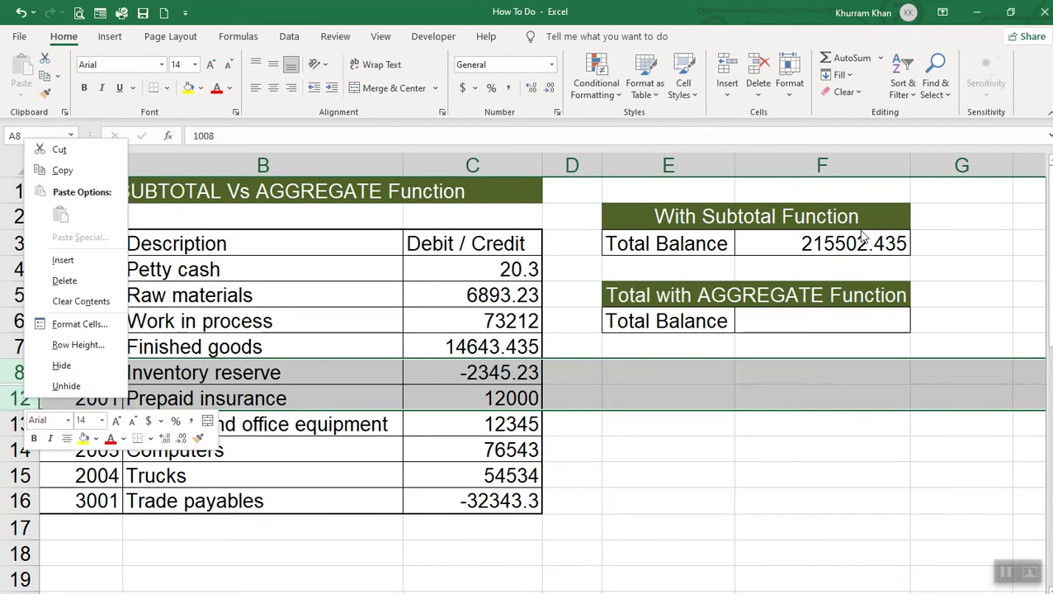
{"action": "left_click", "coordinate": [87, 384]}
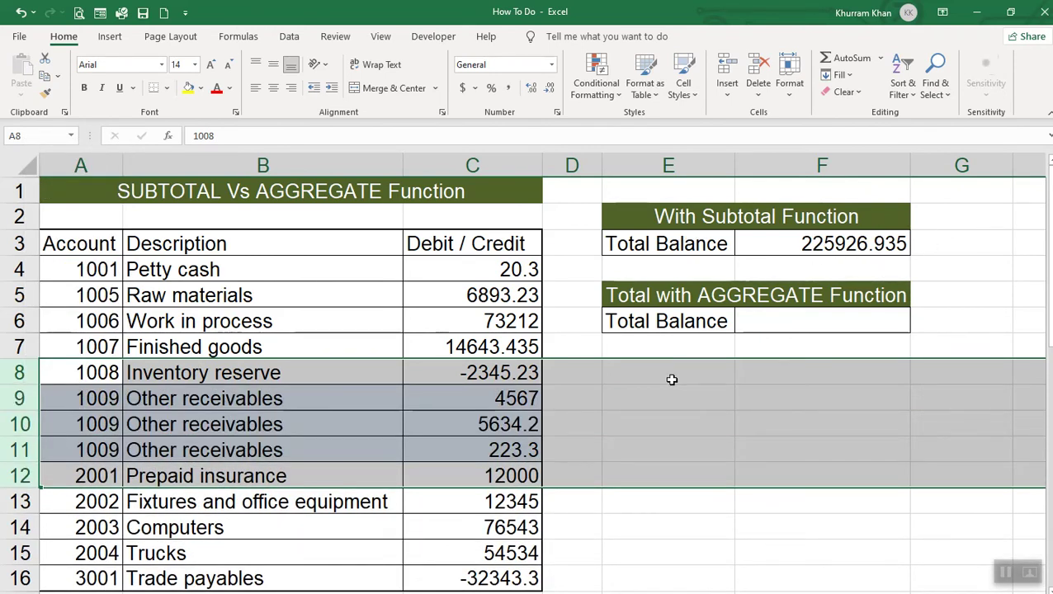
{"action": "left_click_drag", "start_coordinate": [506, 373], "coordinate": [510, 446]}
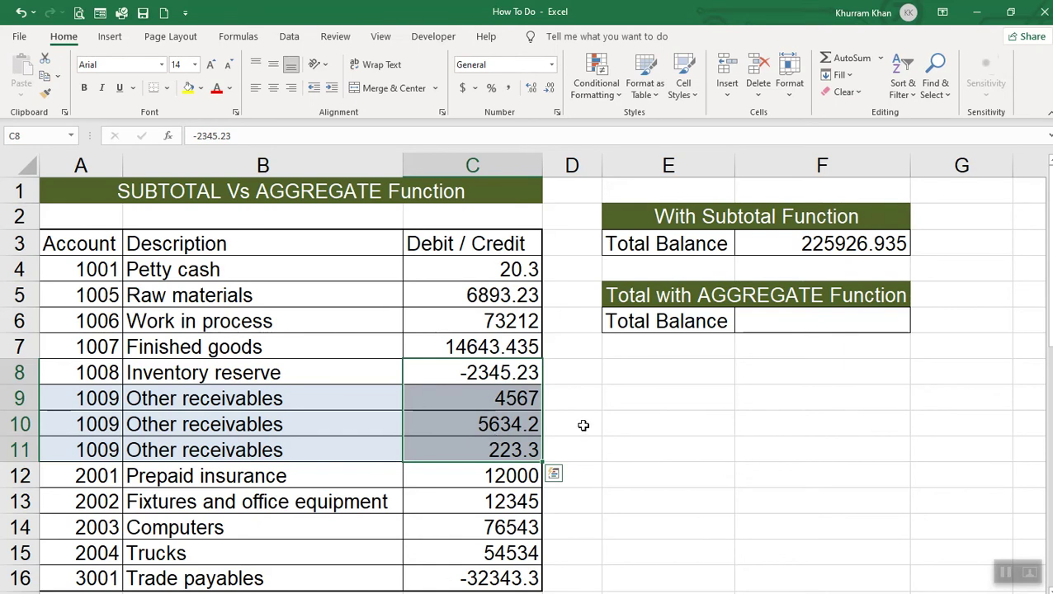
- Change F3's formula to =SUBTOTAL(9,C4:C16), then select rows 9–11
{"action": "double_click", "coordinate": [815, 243]}
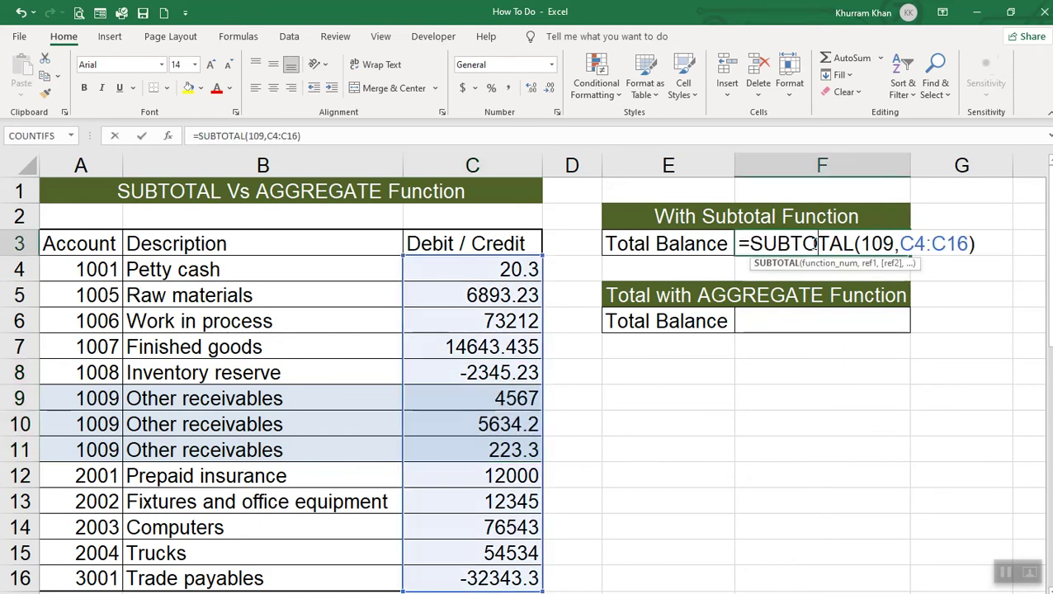
{"action": "left_click", "coordinate": [870, 244]}
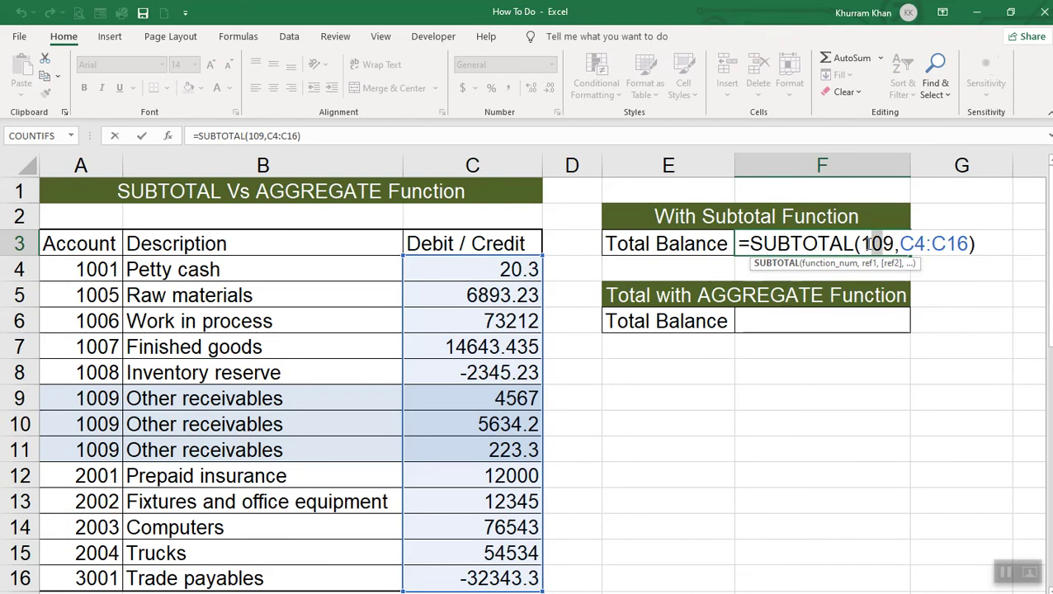
{"action": "left_click_drag", "start_coordinate": [879, 244], "coordinate": [864, 243]}
{"action": "key", "text": "Delete"}
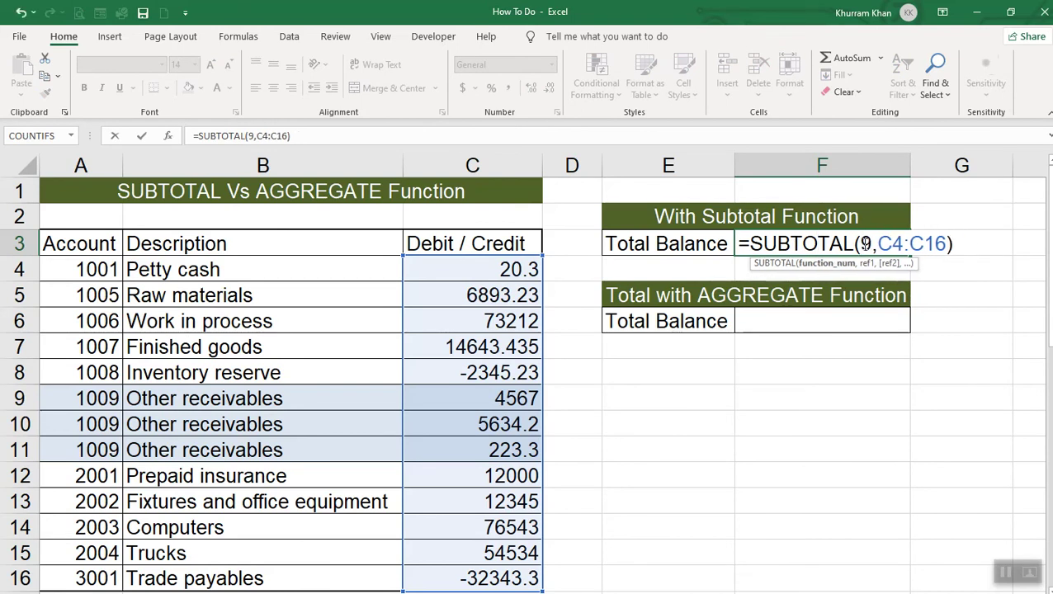
{"action": "key", "text": "Return"}
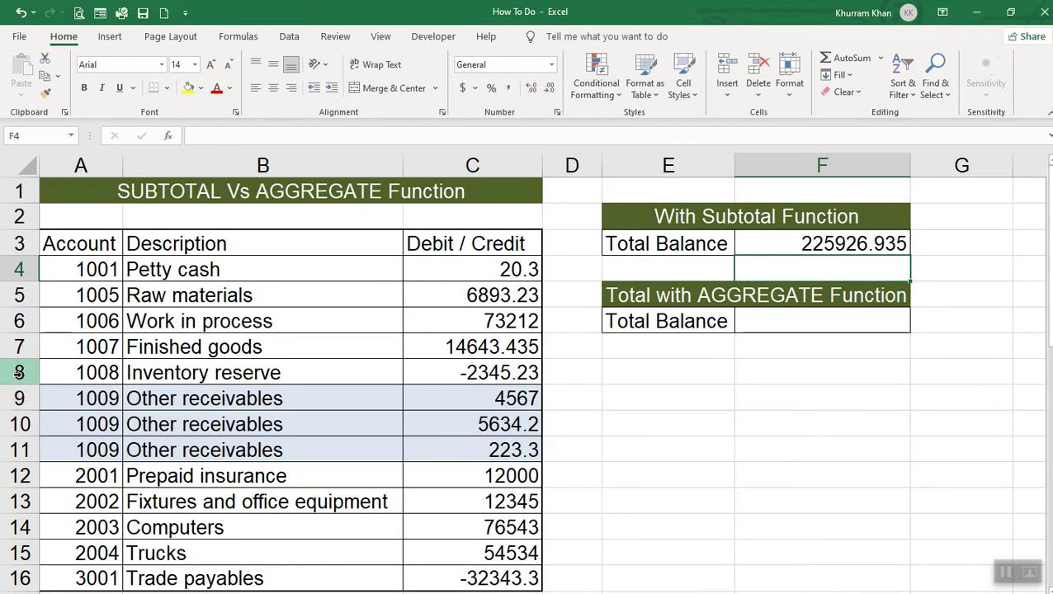
{"action": "left_click_drag", "start_coordinate": [18, 398], "coordinate": [25, 499]}
- Hide rows 9–13 and switch F3 back to =SUBTOTAL(109,C4:C16)
{"action": "right_click", "coordinate": [25, 503]}
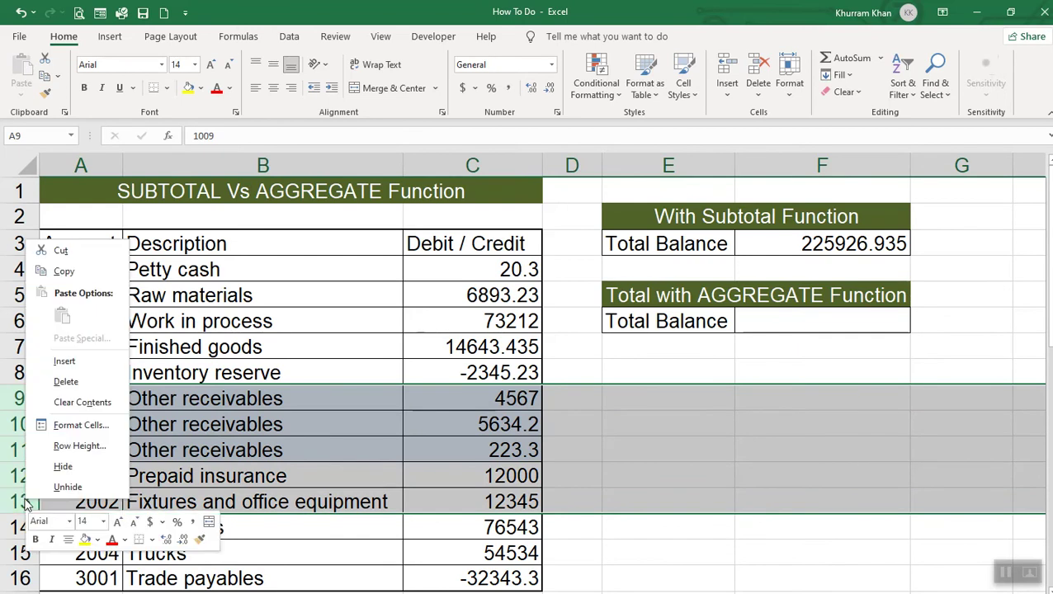
{"action": "left_click", "coordinate": [59, 466]}
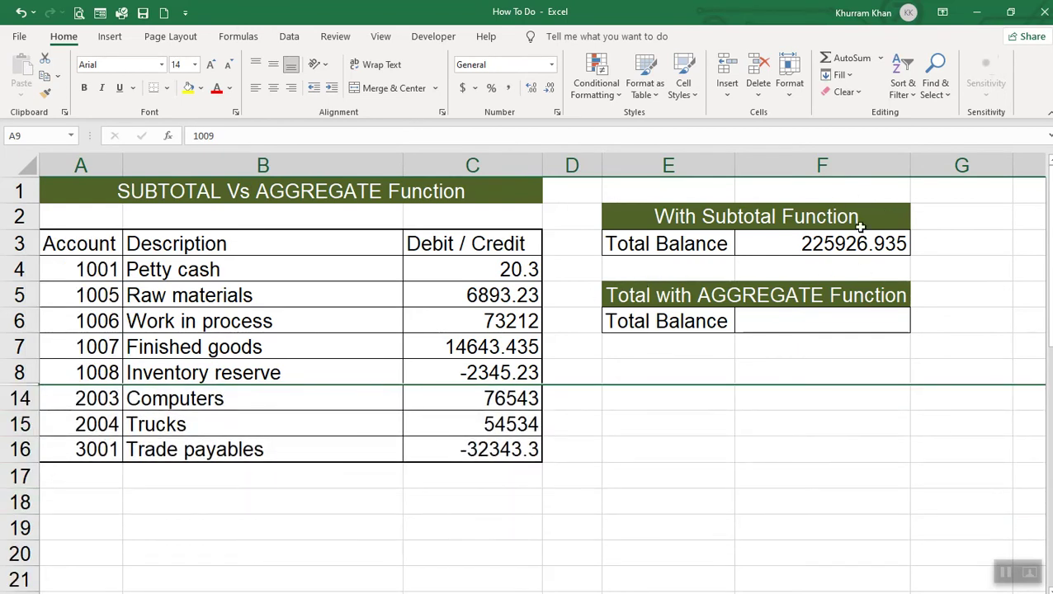
{"action": "double_click", "coordinate": [818, 245]}
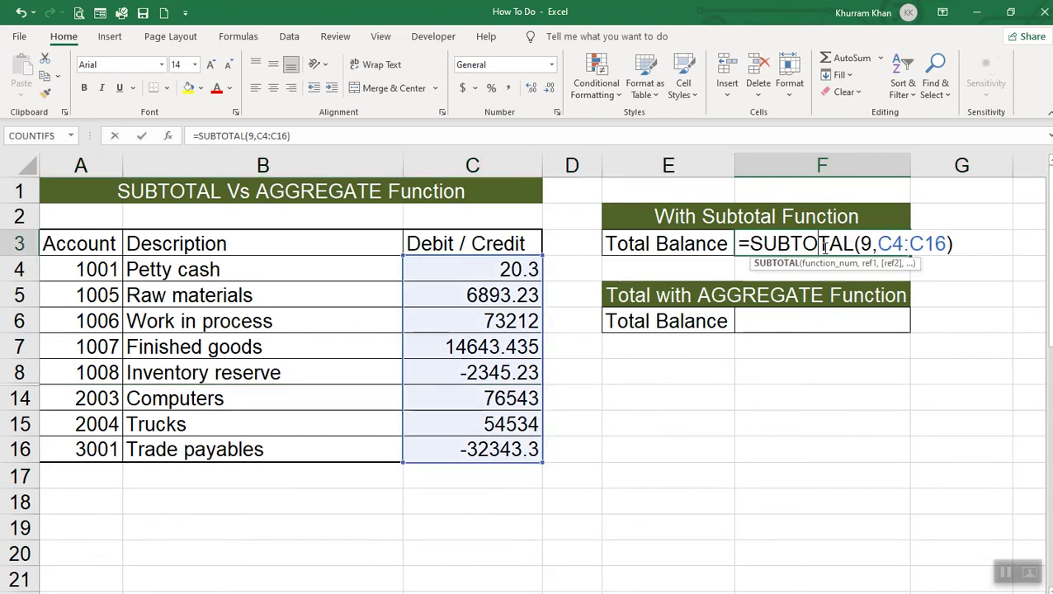
{"action": "left_click", "coordinate": [860, 244]}
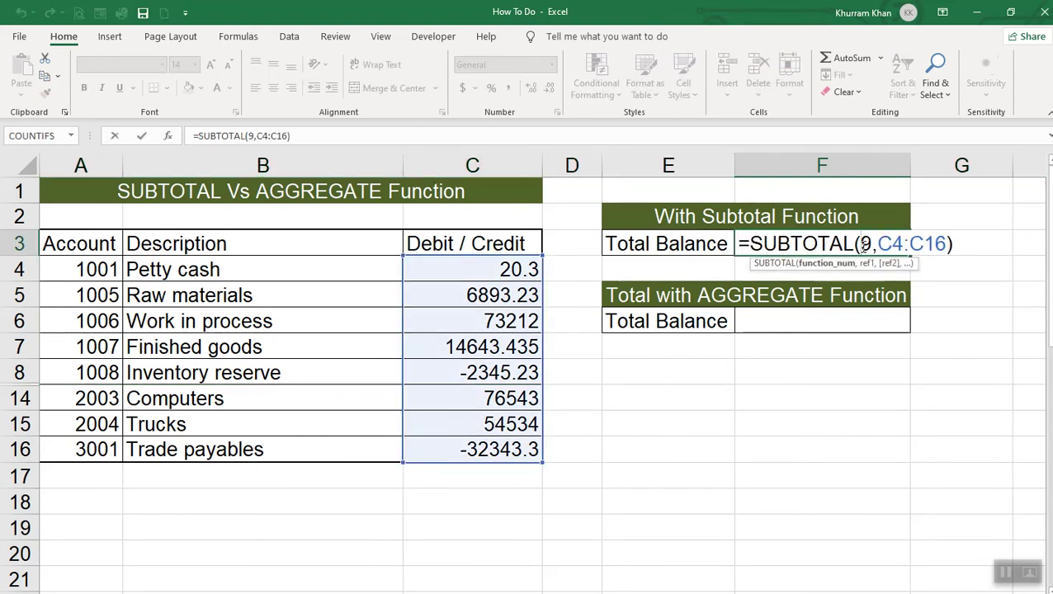
{"action": "type", "text": "1"}
{"action": "type", "text": "0"}
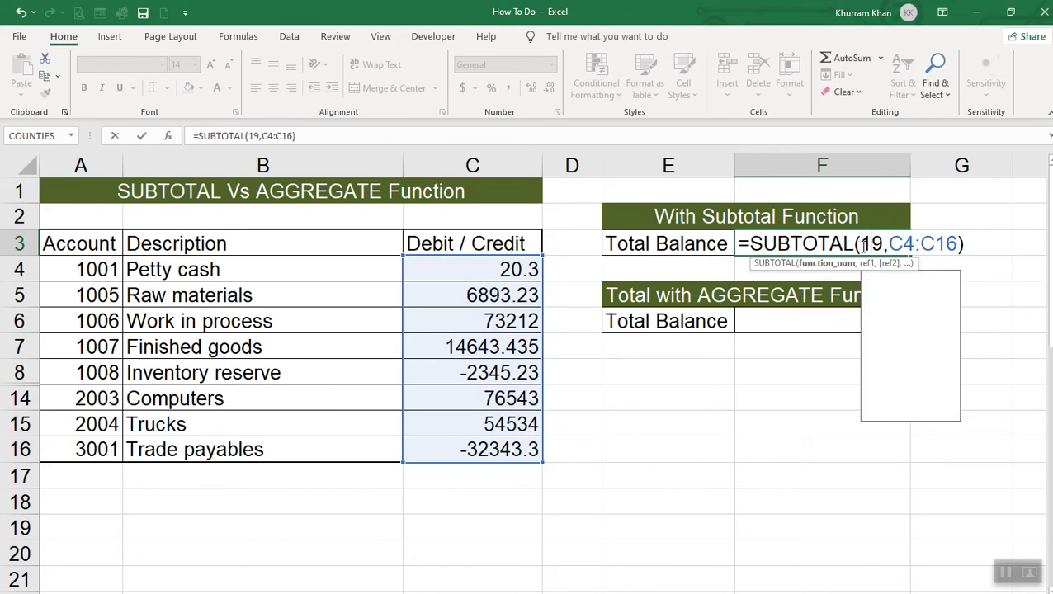
{"action": "key", "text": "Return"}
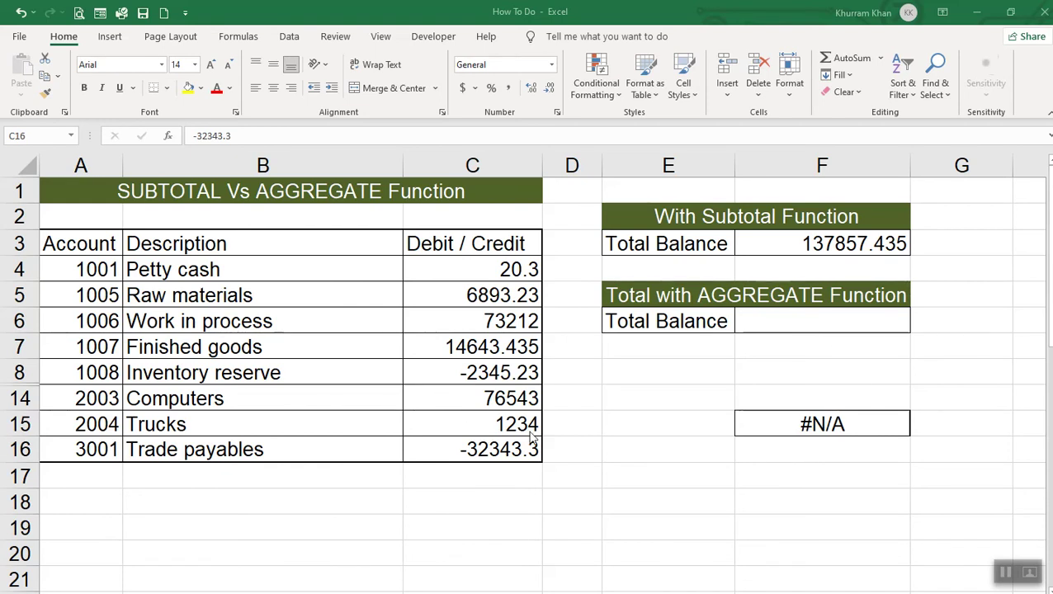
- Copy the #N/A from F15 over the Trucks amount in C15, then clear F15
{"action": "left_click", "coordinate": [822, 426]}
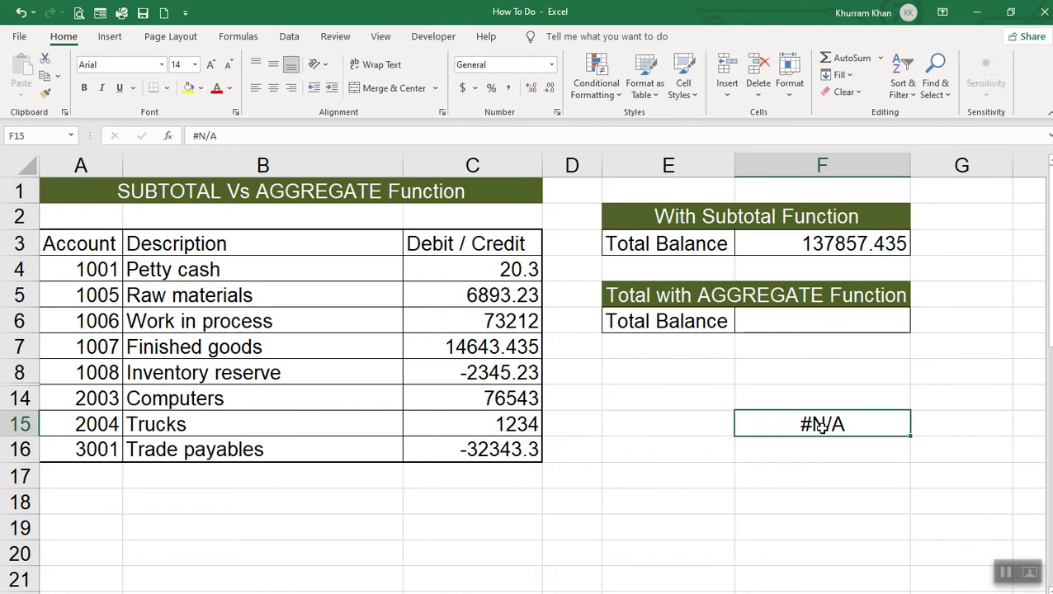
{"action": "key", "text": "ctrl+c"}
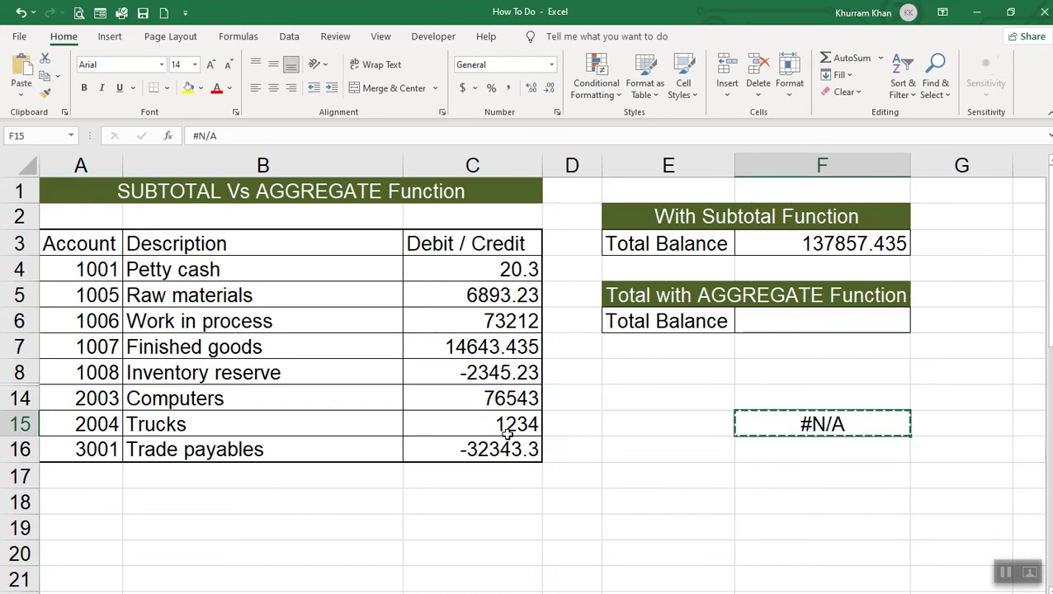
{"action": "left_click", "coordinate": [497, 424]}
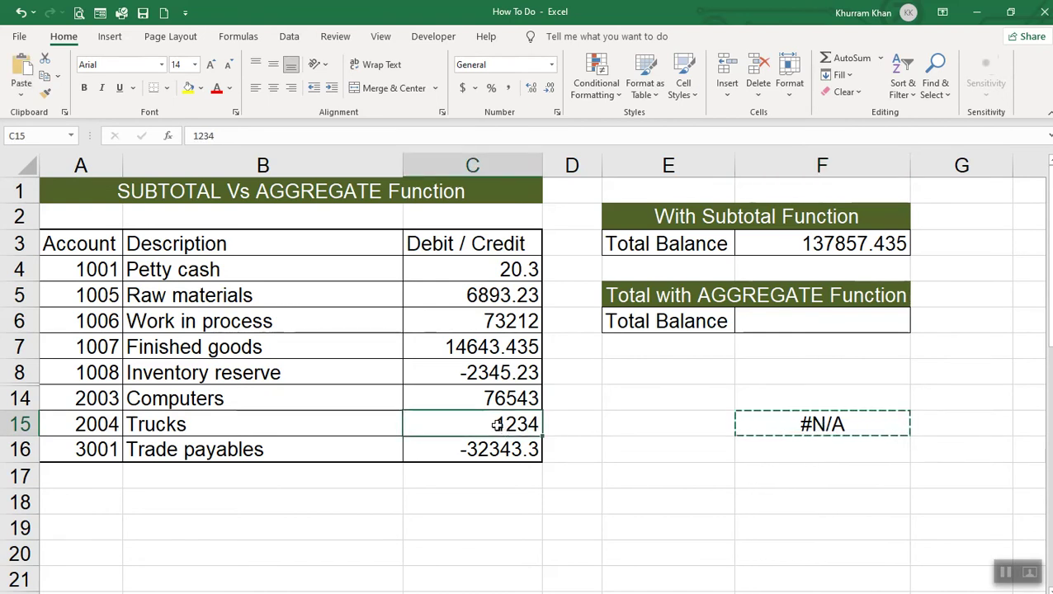
{"action": "key", "text": "ctrl+v"}
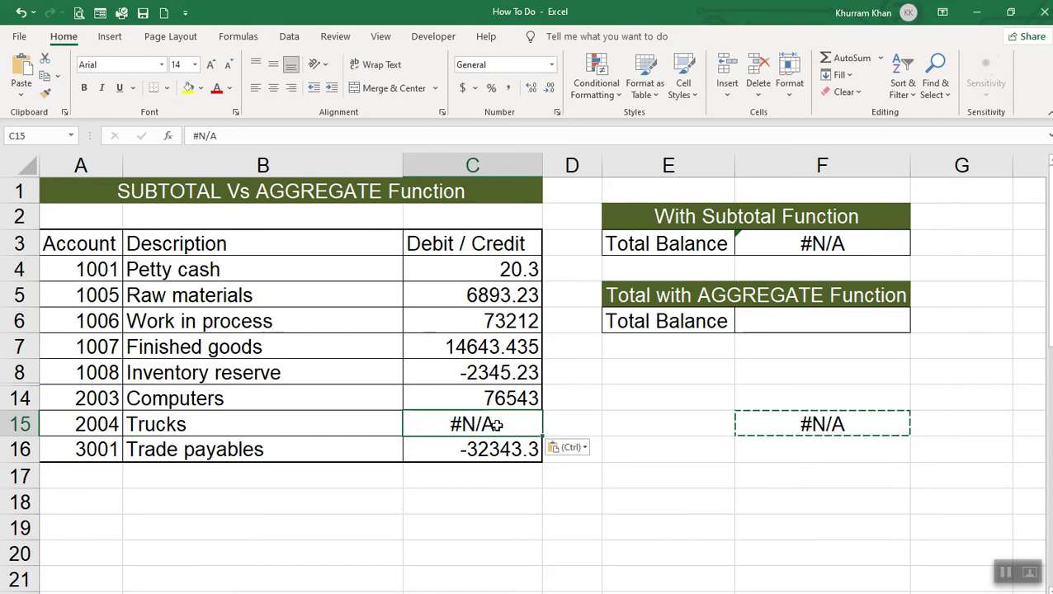
{"action": "left_click", "coordinate": [812, 424]}
{"action": "key", "text": "Delete"}
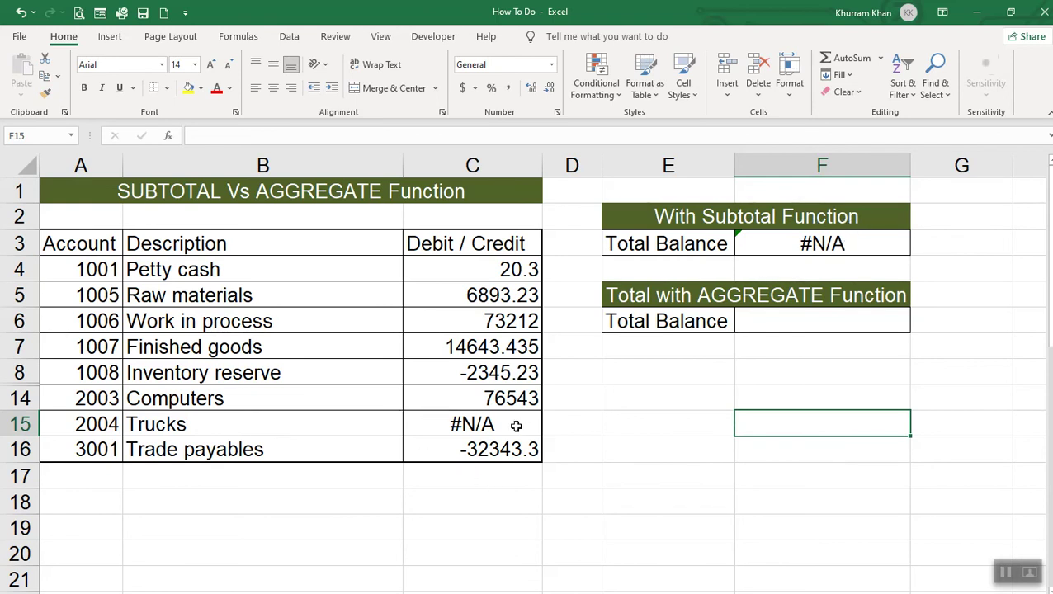
- Begin =AGGREGATE(9, in F6, choosing 9 - SUM as the calculation
{"action": "left_click", "coordinate": [786, 322]}
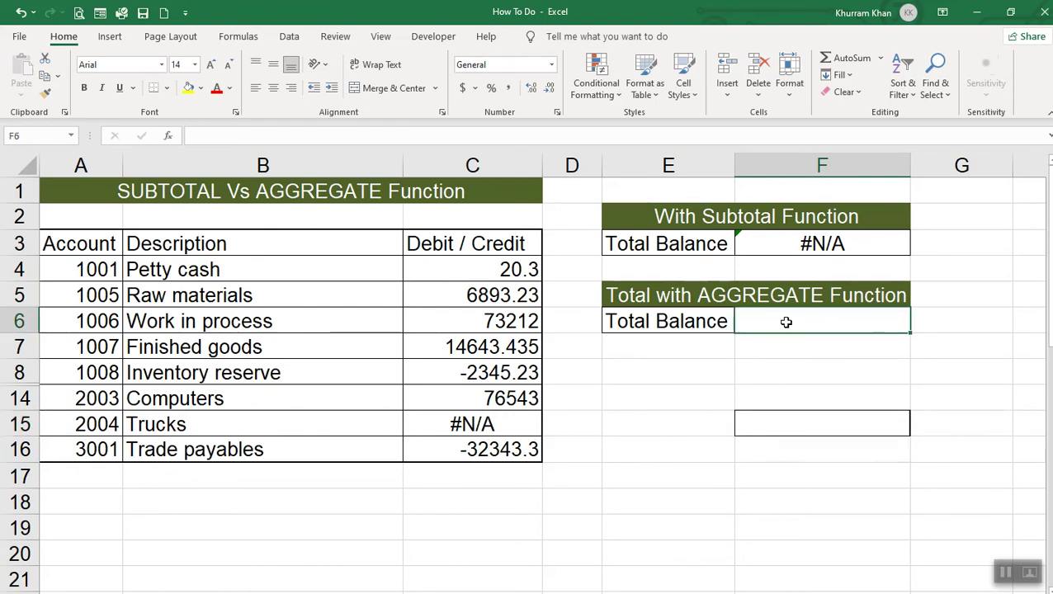
{"action": "type", "text": "=A"}
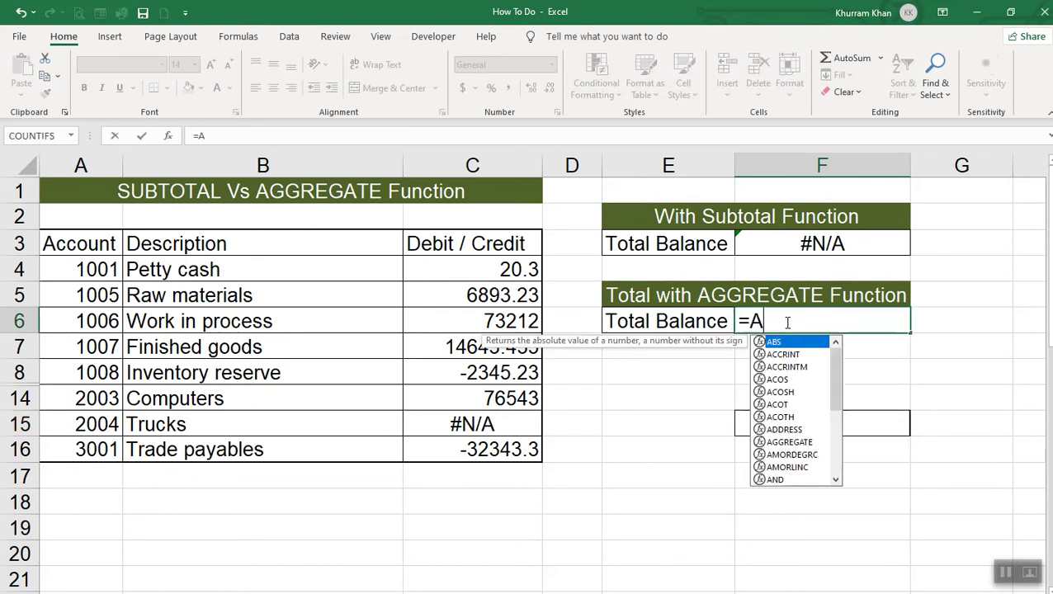
{"action": "type", "text": "GG"}
{"action": "key", "text": "Tab"}
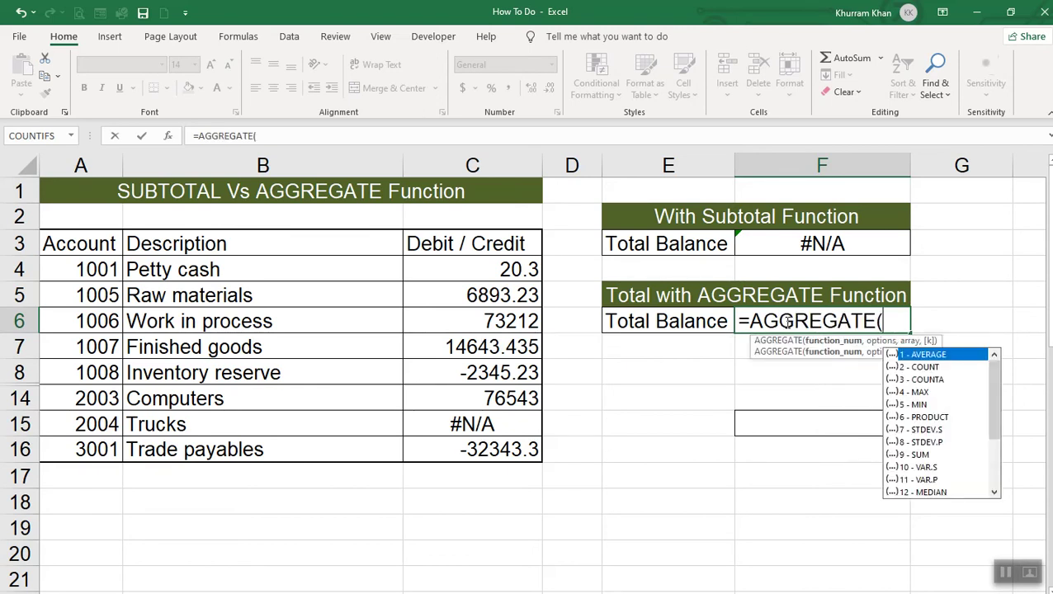
{"action": "double_click", "coordinate": [913, 453]}
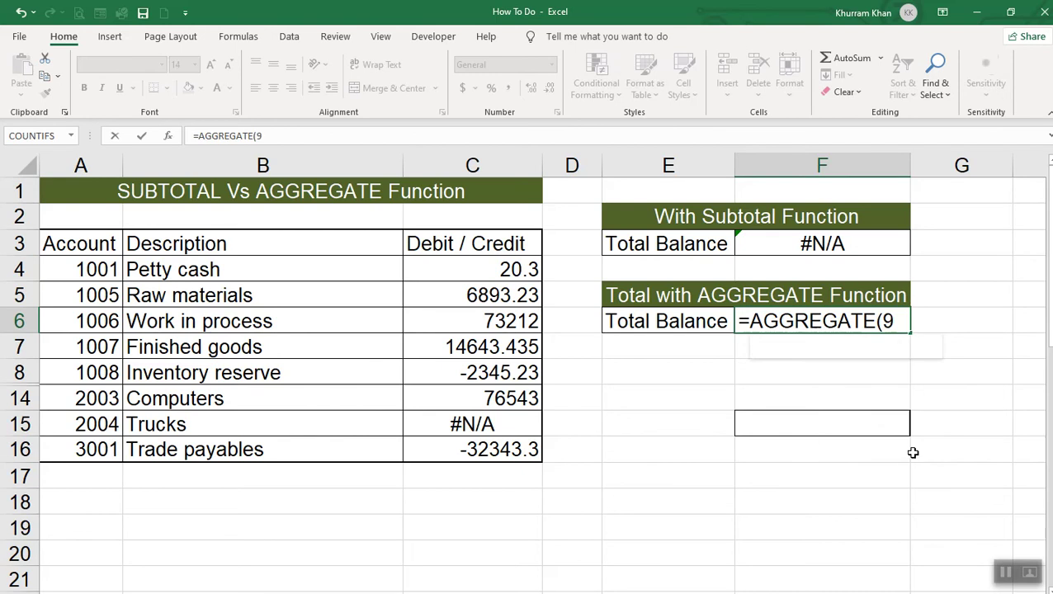
{"action": "type", "text": ","}
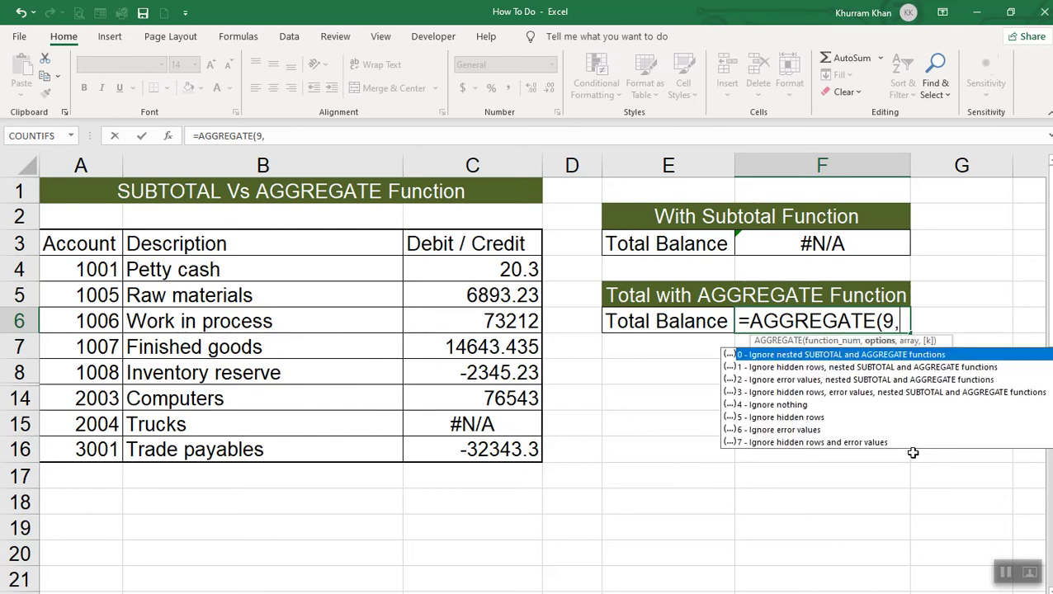
- Complete F6 as =AGGREGATE(9,7,C4:C16), ignoring hidden rows and errors, for 136623.435
{"action": "double_click", "coordinate": [791, 443]}
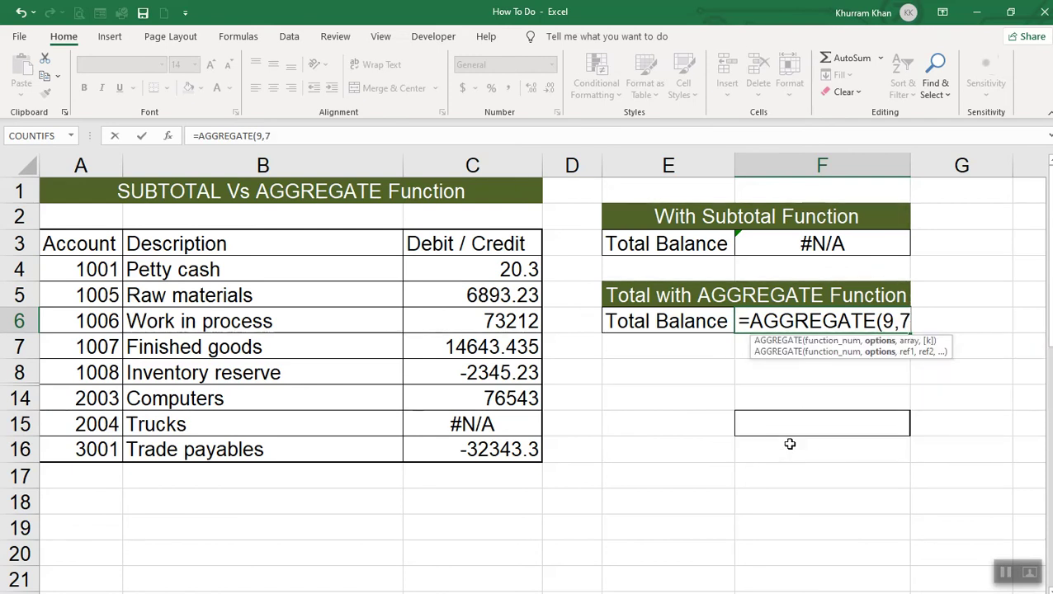
{"action": "type", "text": ")"}
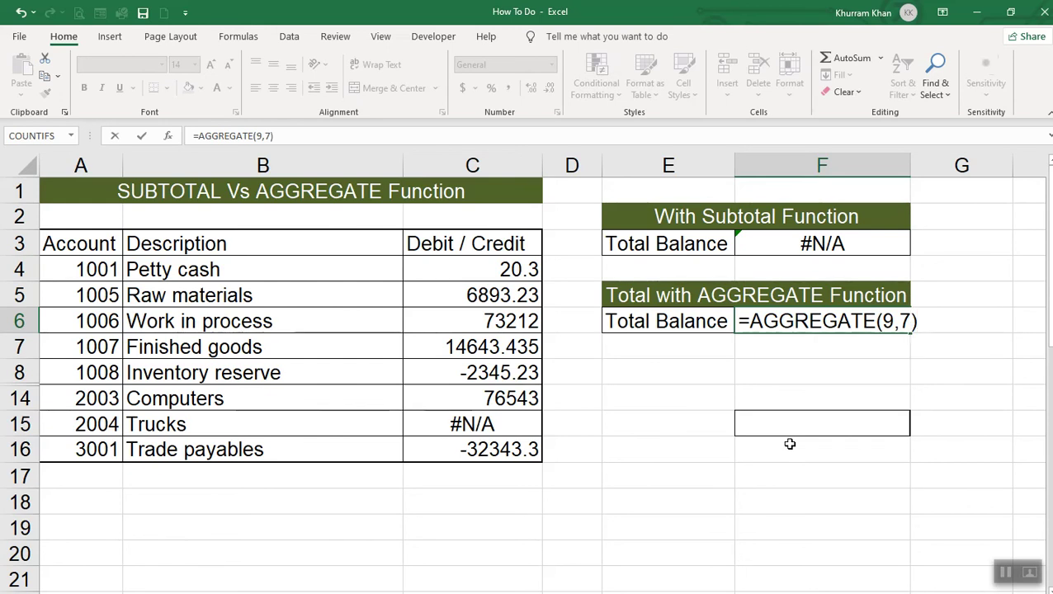
{"action": "key", "text": "BackSpace"}
{"action": "type", "text": ","}
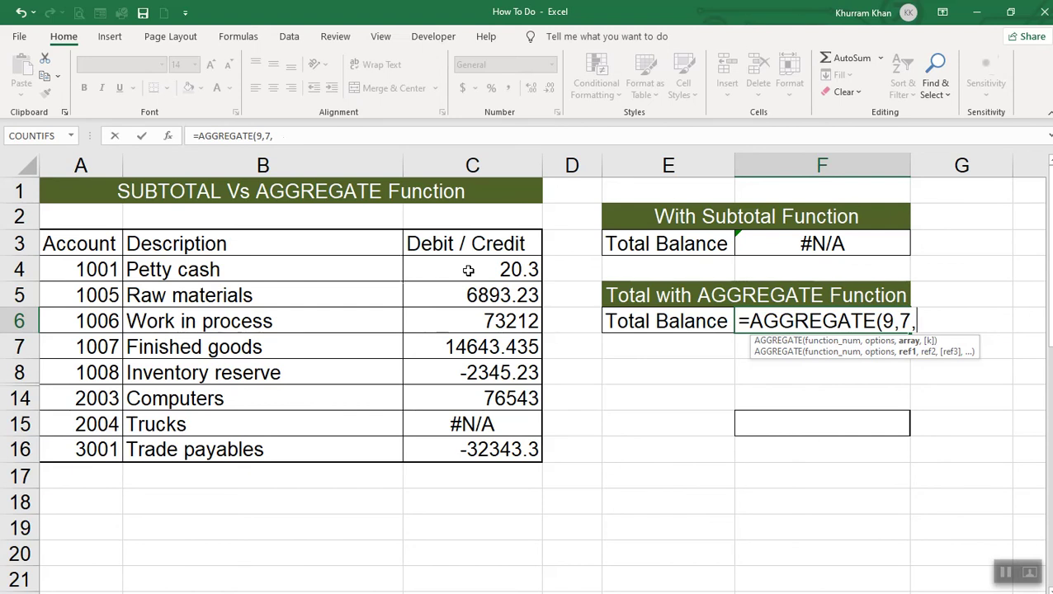
{"action": "left_click_drag", "start_coordinate": [469, 272], "coordinate": [470, 442]}
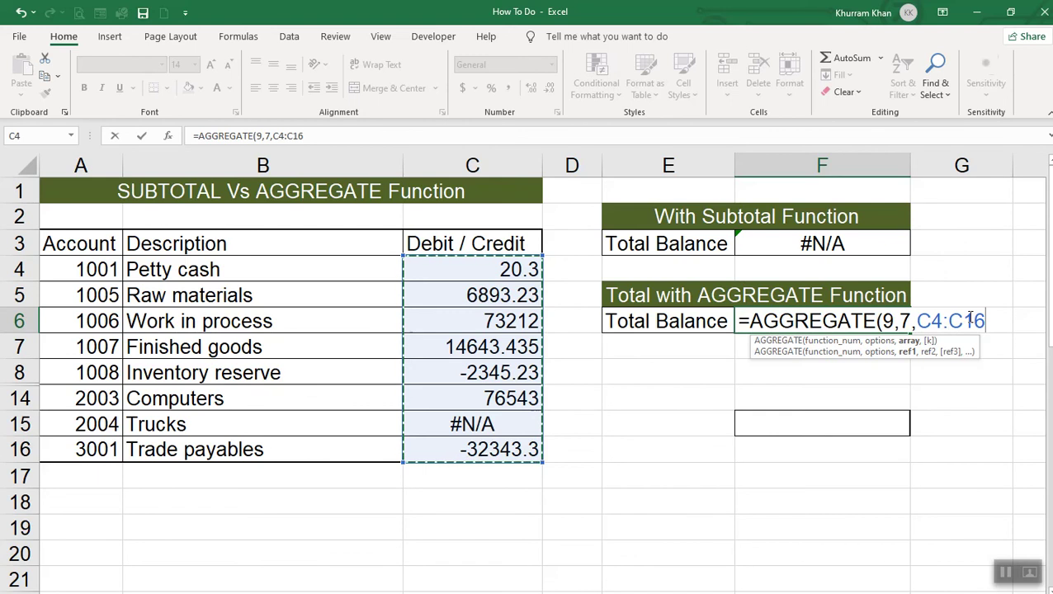
{"action": "key", "text": "Return"}
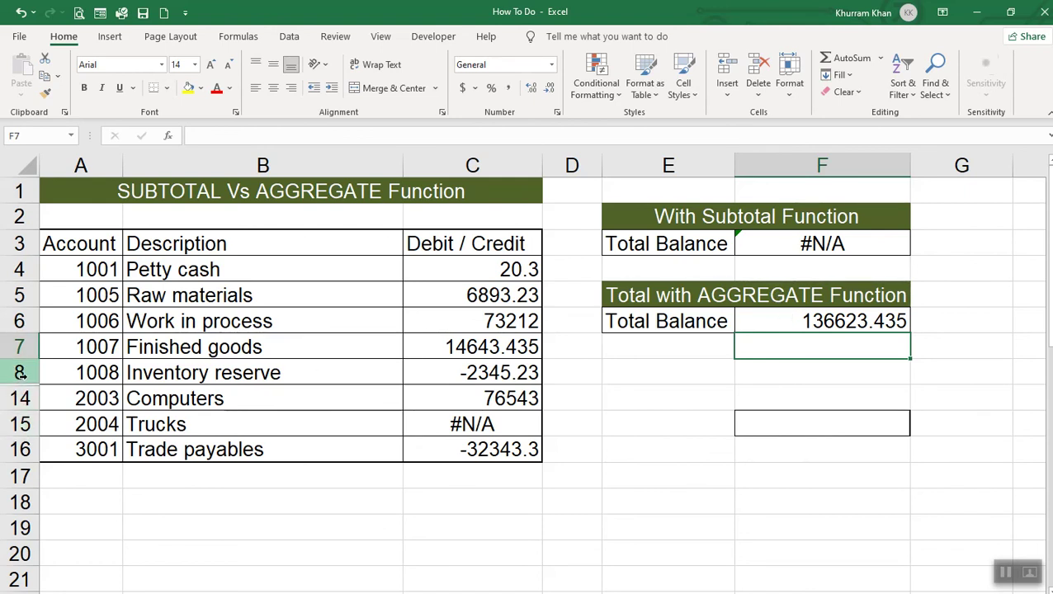
- Unhide rows 9–13 so the AGGREGATE total in F6 rises to 171392.935
{"action": "left_click_drag", "start_coordinate": [20, 373], "coordinate": [20, 423]}
{"action": "right_click", "coordinate": [20, 423]}
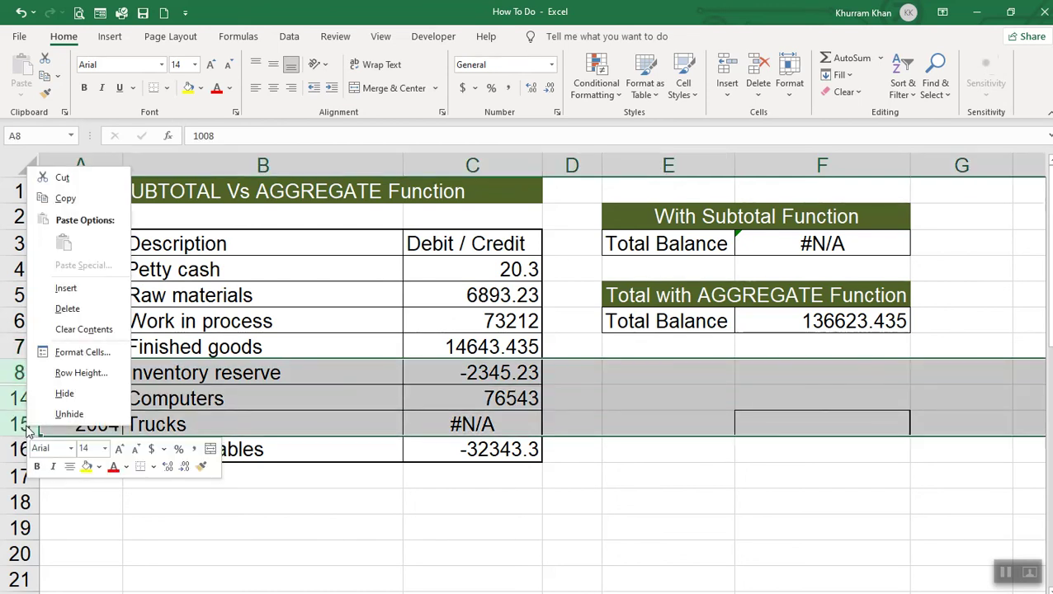
{"action": "left_click", "coordinate": [59, 415]}
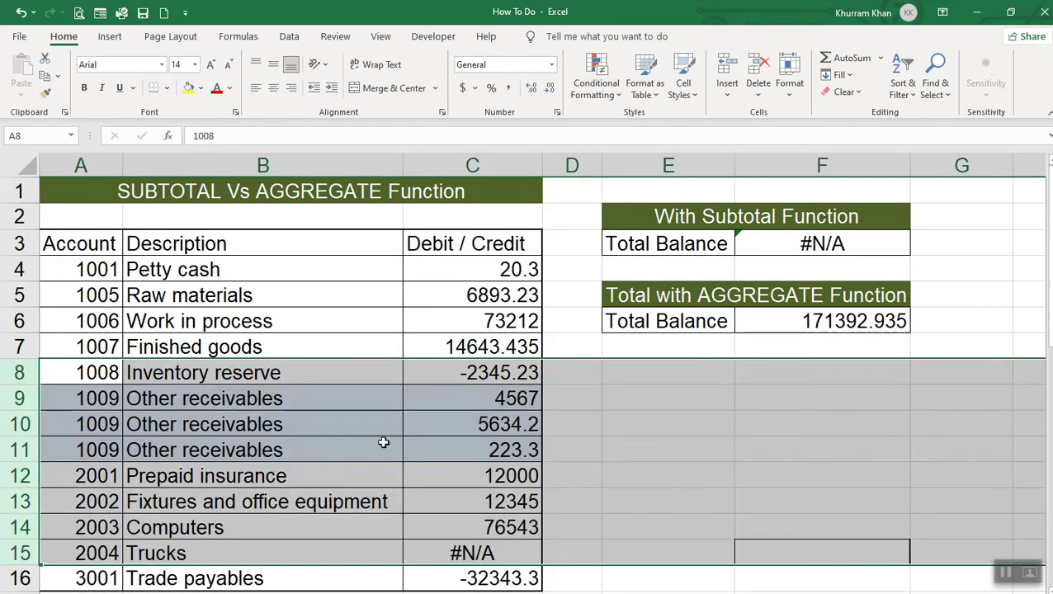
{"action": "left_click", "coordinate": [780, 444]}
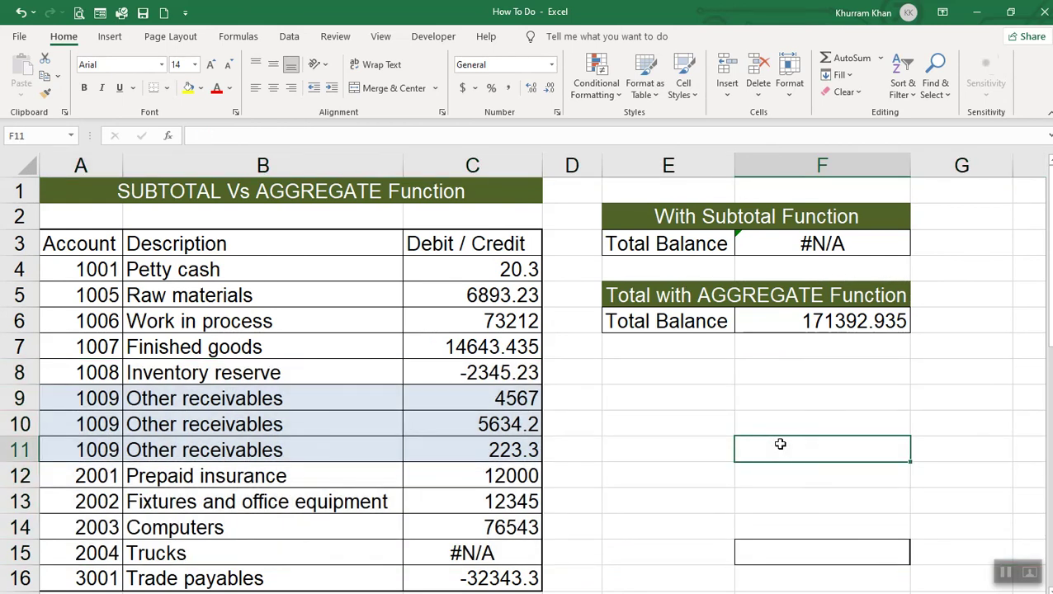